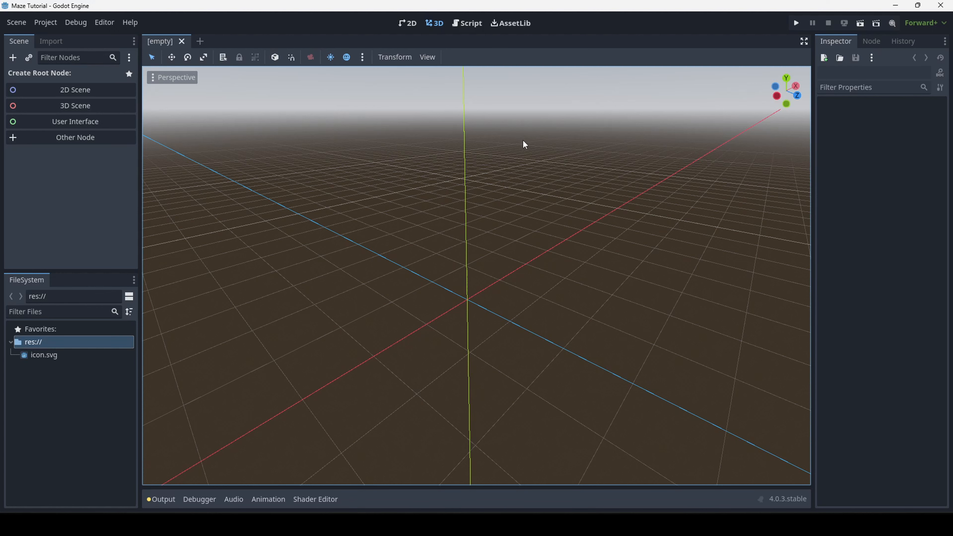
# Step: Examine the empty 3D viewport's grid and coordinate axes from several angles
pyautogui.moveTo(523, 140); pyautogui.dragTo(521, 125, button='right')
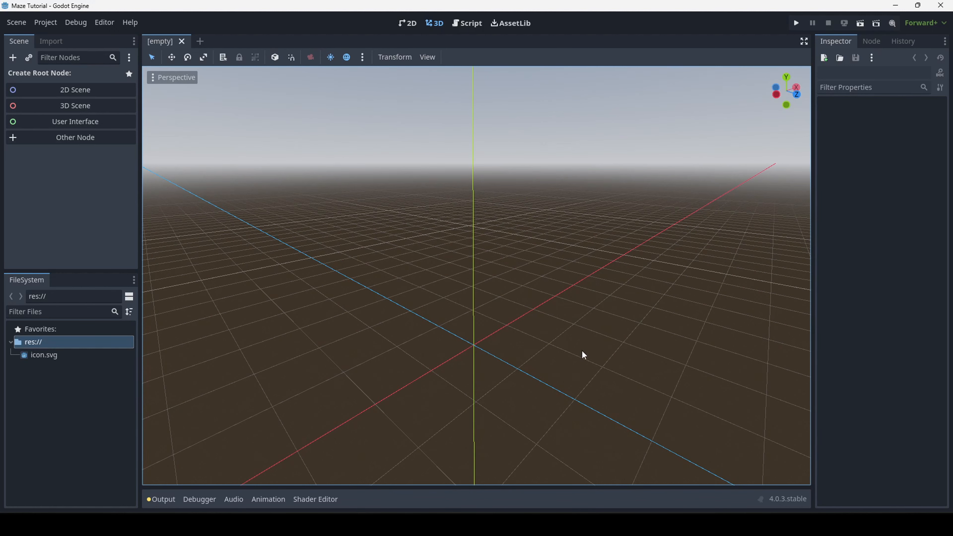
pyautogui.moveTo(527, 325); pyautogui.dragTo(581, 249, button='middle')
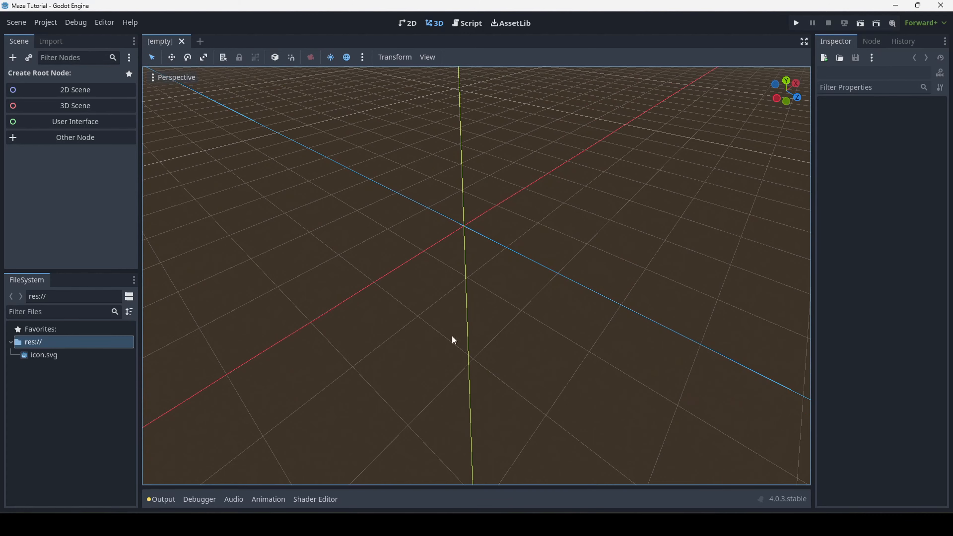
pyautogui.moveTo(452, 337); pyautogui.dragTo(358, 350, button='middle')
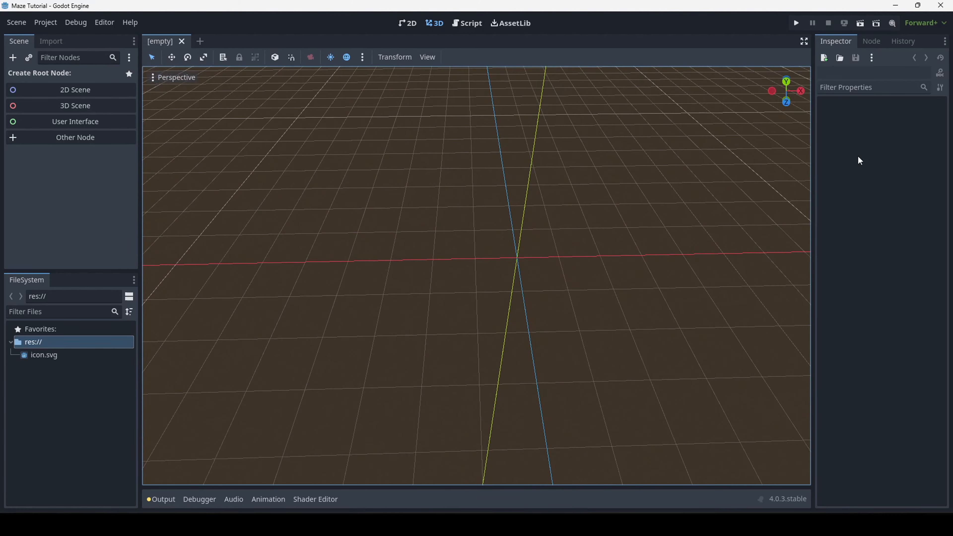
pyautogui.moveTo(479, 330); pyautogui.dragTo(404, 390, button='middle')
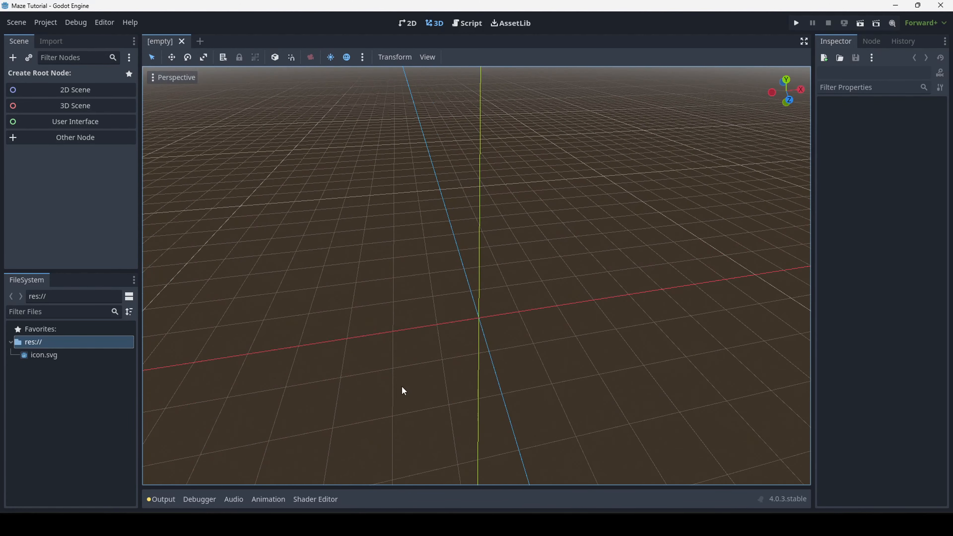
pyautogui.moveTo(628, 113); pyautogui.dragTo(435, 141, button='middle')
pyautogui.moveTo(436, 225); pyautogui.dragTo(389, 243, button='right')
pyautogui.press('d')
pyautogui.moveTo(389, 243); pyautogui.dragTo(497, 276, button='middle')
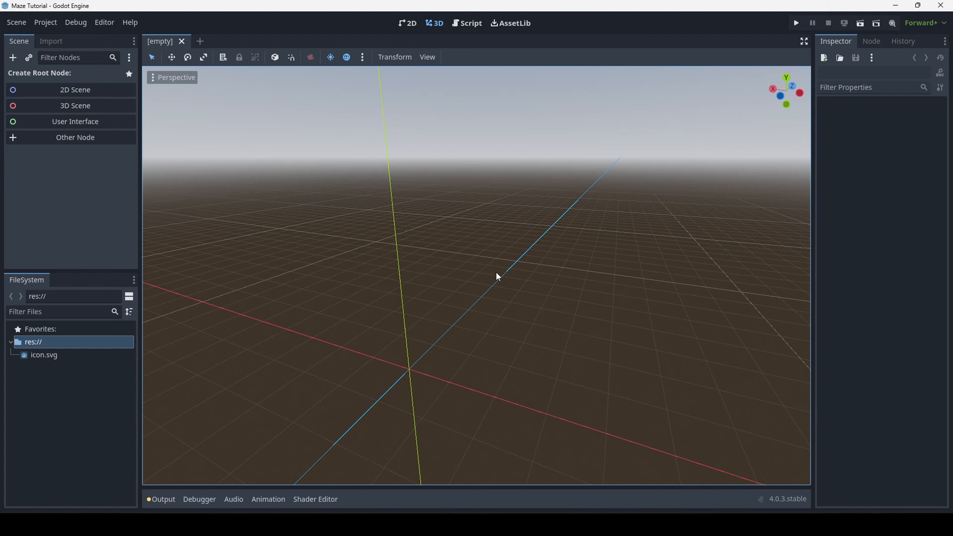
pyautogui.moveTo(520, 252); pyautogui.dragTo(496, 272, button='right')
pyautogui.moveTo(497, 272); pyautogui.dragTo(527, 218, button='middle')
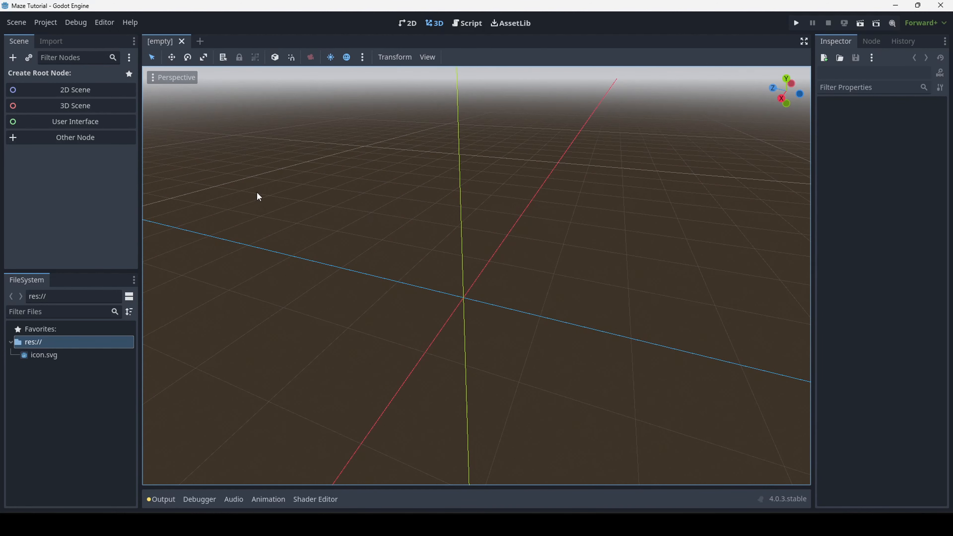
pyautogui.rightClick(50, 344)
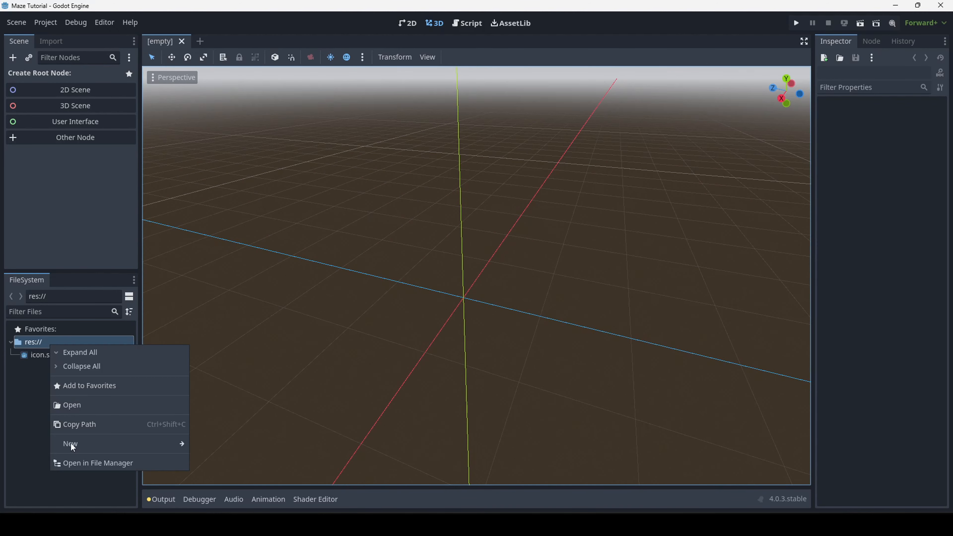
pyautogui.moveTo(78, 446)
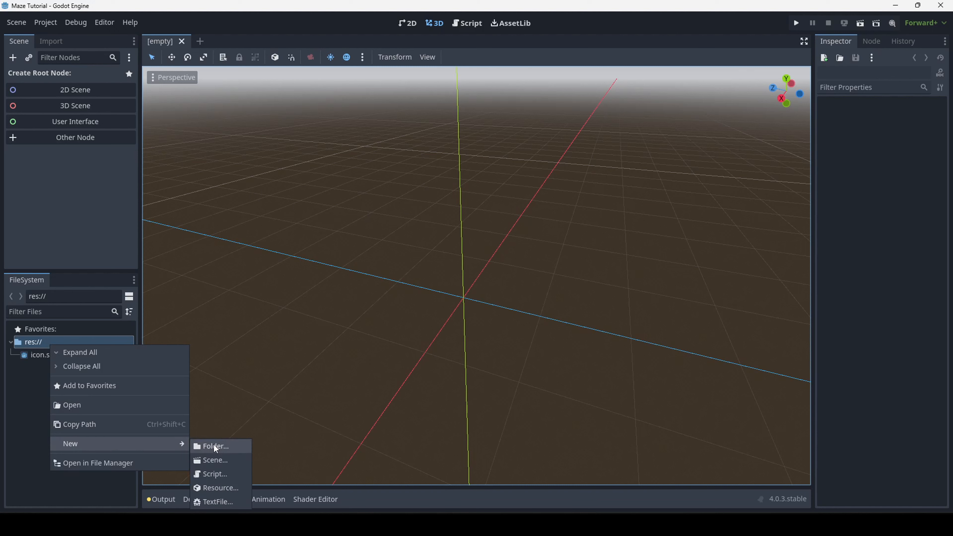
pyautogui.click(5, 368)
pyautogui.rightClick(40, 346)
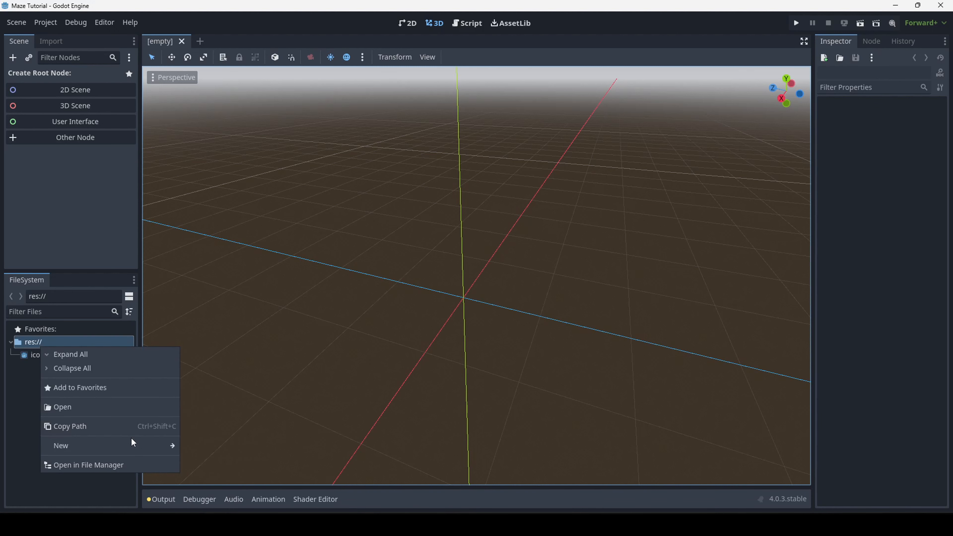
pyautogui.click(29, 421)
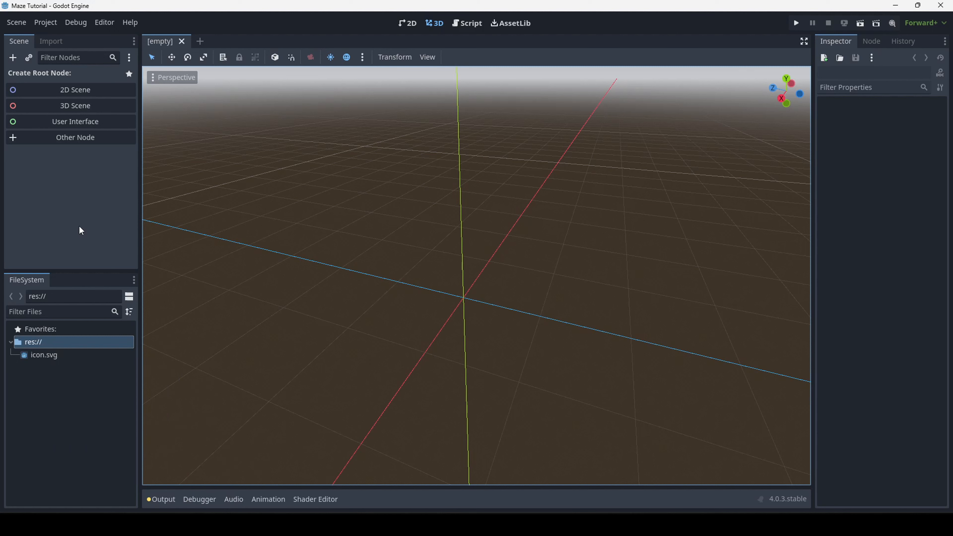
pyautogui.rightClick(58, 342)
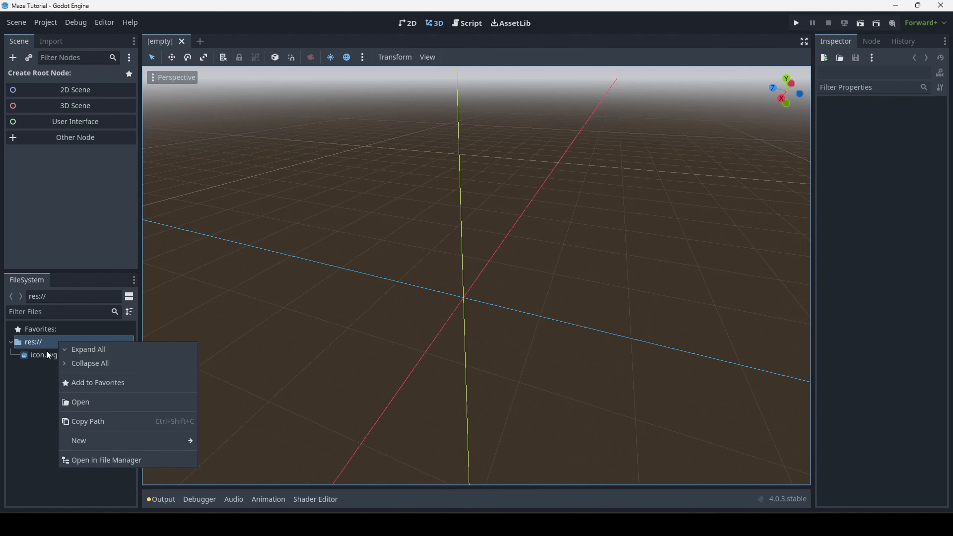
pyautogui.click(21, 342)
pyautogui.click(52, 370)
pyautogui.click(41, 354)
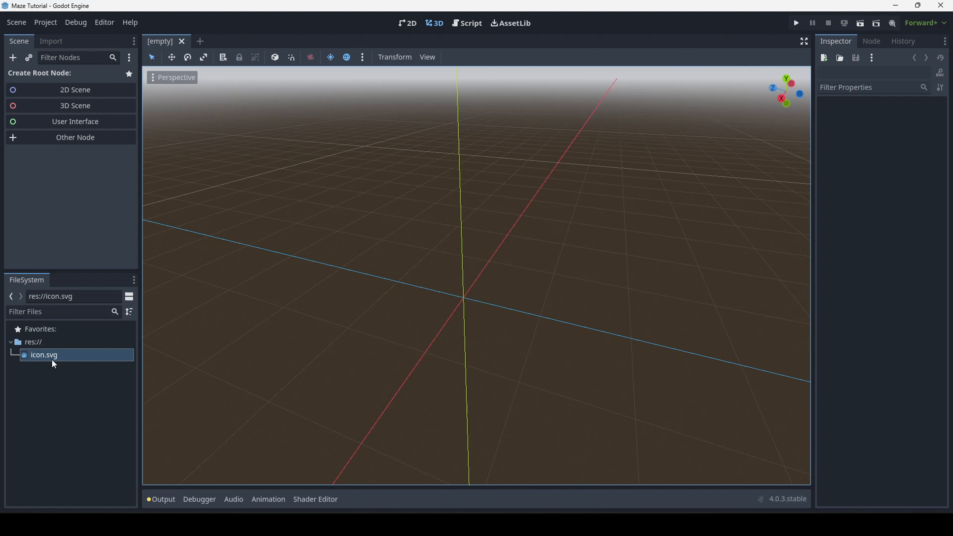
pyautogui.click(75, 329)
pyautogui.click(56, 342)
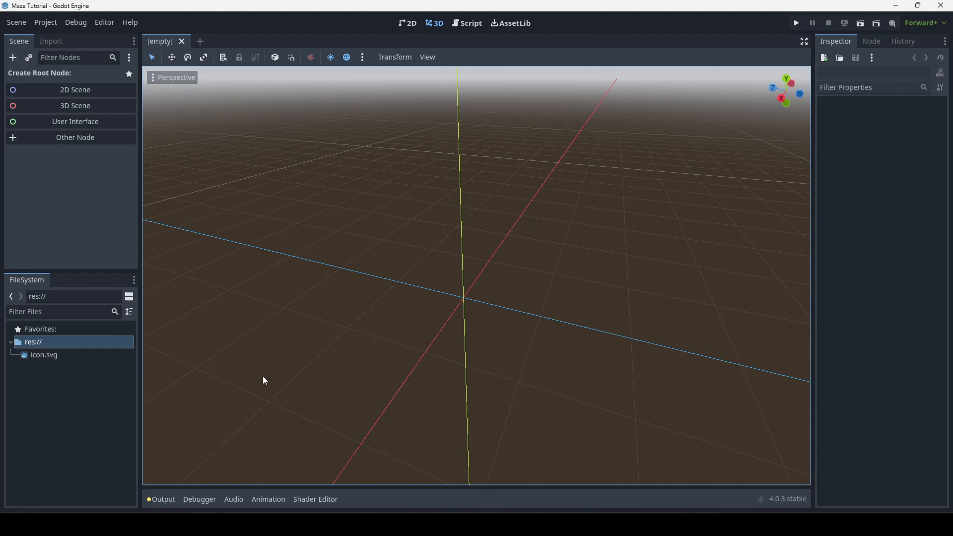
pyautogui.rightClick(71, 343)
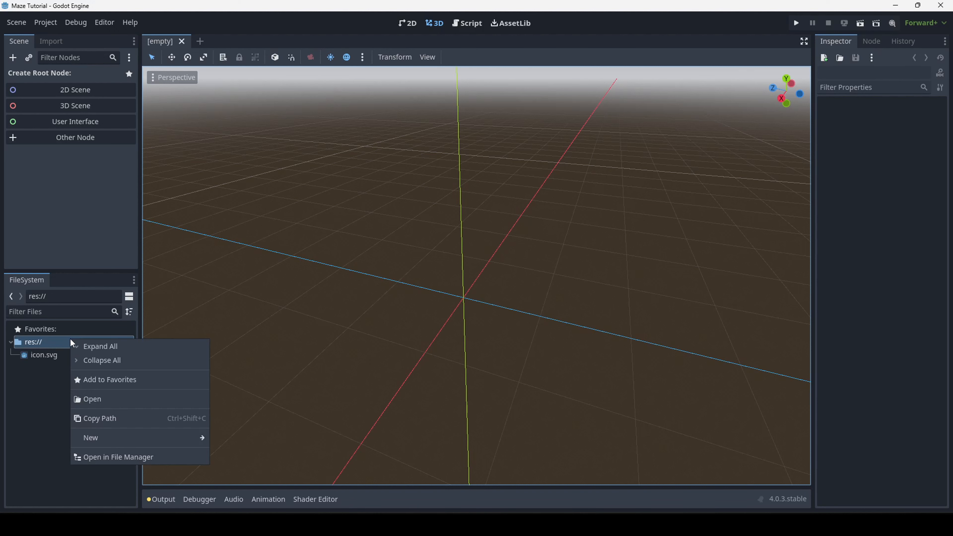
pyautogui.click(32, 381)
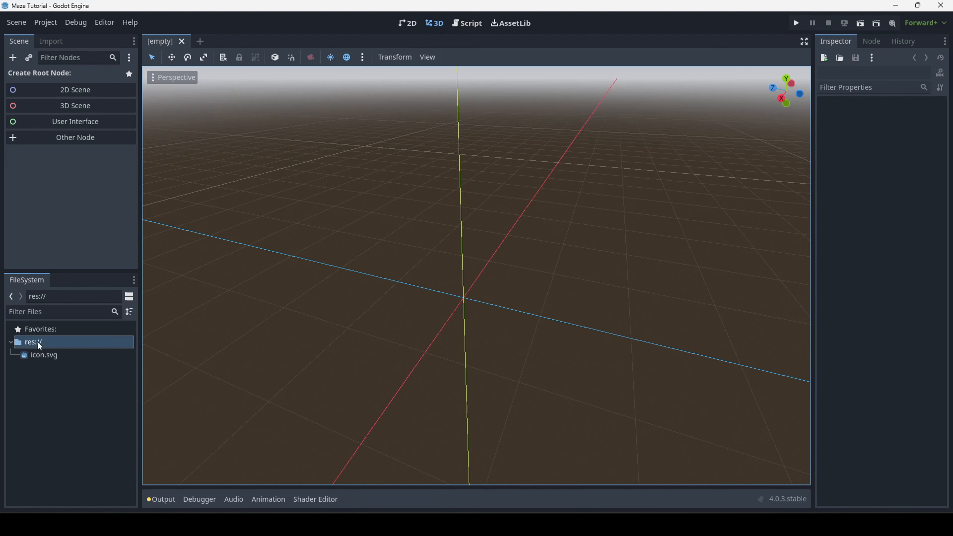
# Step: Create a folder named Assets in the project root res://
pyautogui.rightClick(30, 342)
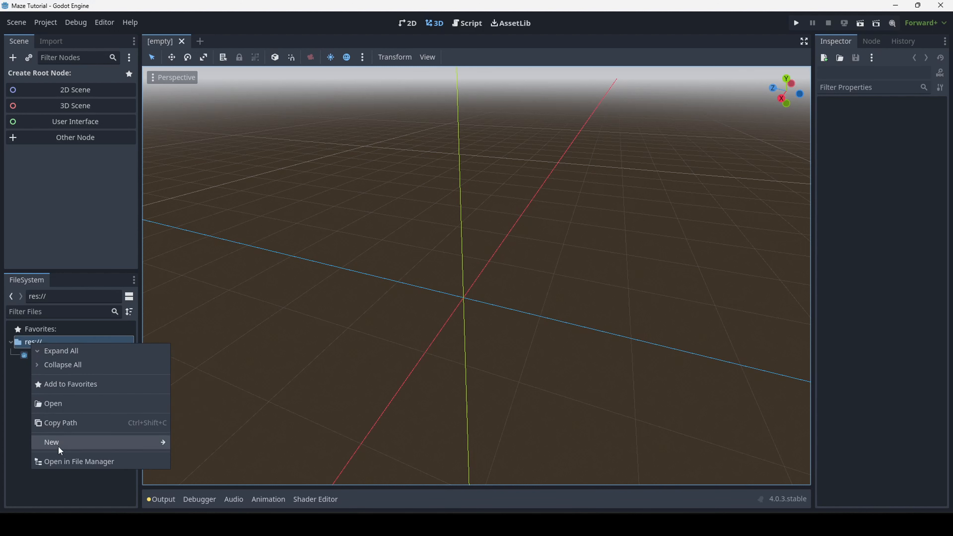
pyautogui.moveTo(58, 446)
pyautogui.click(187, 446)
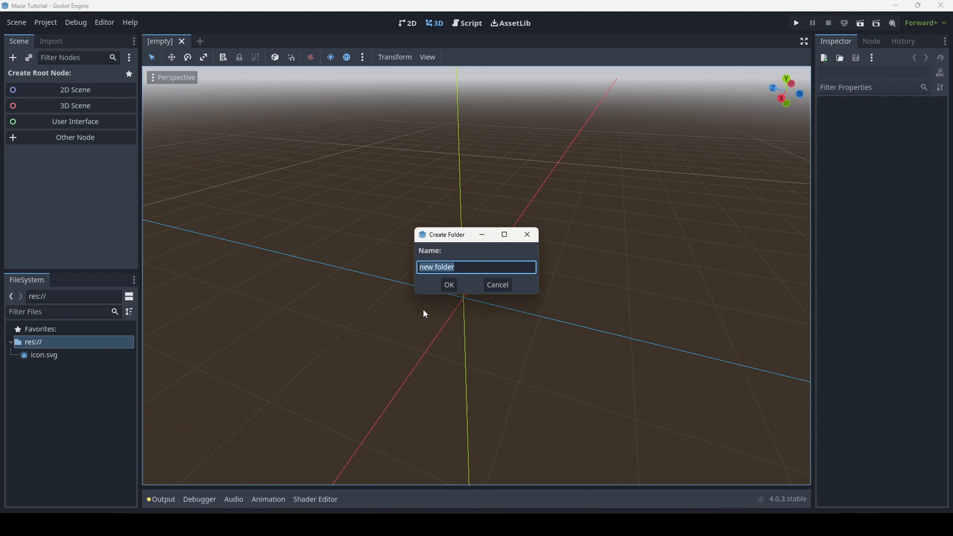
pyautogui.write('Assets')
pyautogui.click(454, 286)
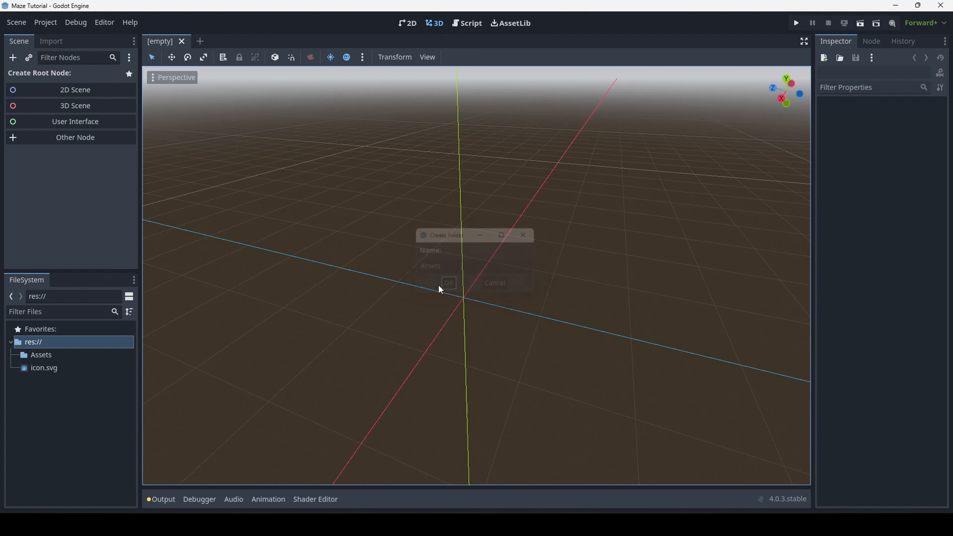
# Step: Create a folder named Player in the project root res://
pyautogui.rightClick(29, 343)
pyautogui.moveTo(58, 442)
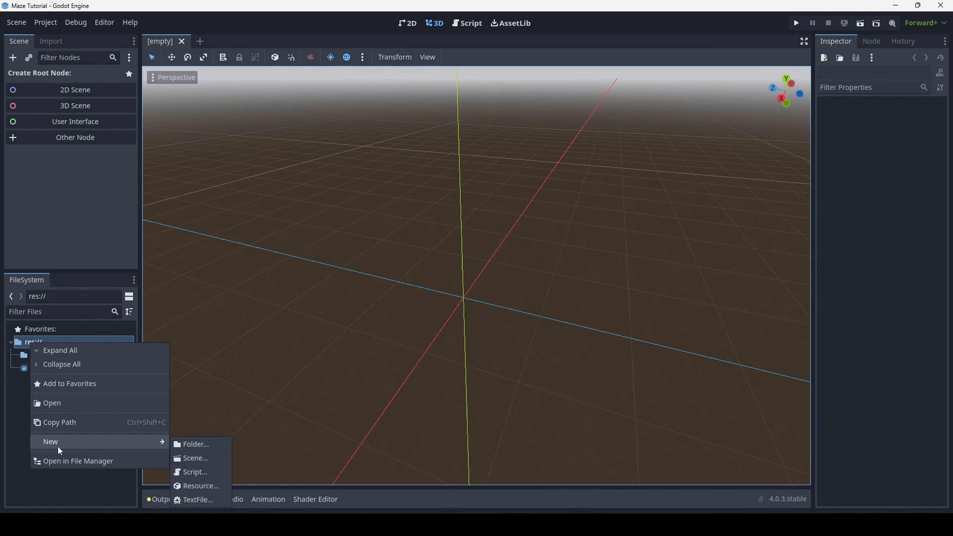
pyautogui.click(221, 442)
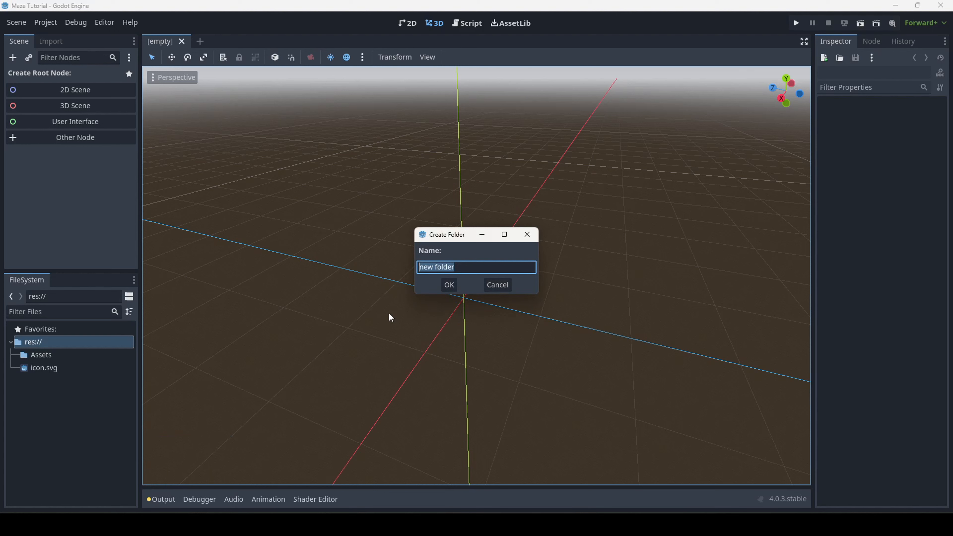
pyautogui.write('Player')
pyautogui.click(450, 284)
# Step: Create a folder named World in the project root res://
pyautogui.rightClick(42, 345)
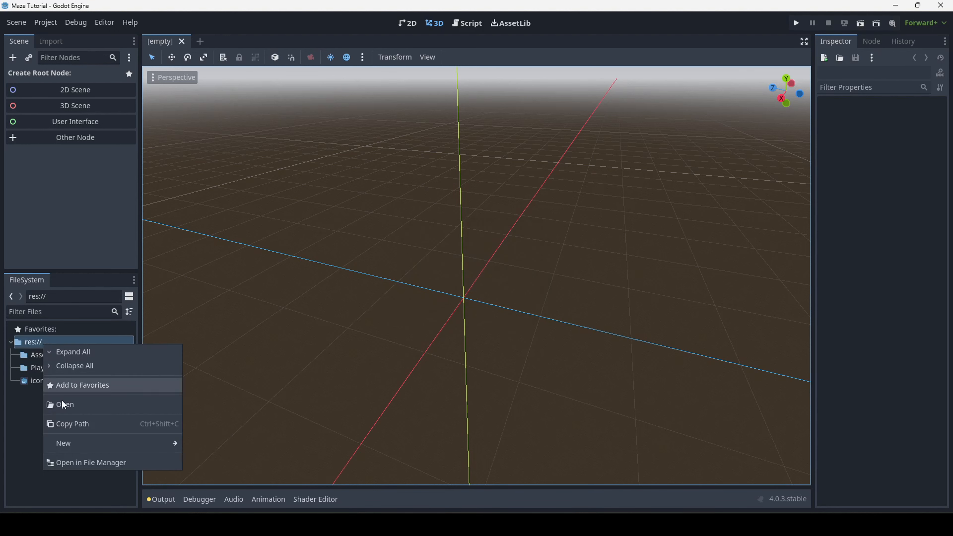
pyautogui.moveTo(87, 444)
pyautogui.click(210, 445)
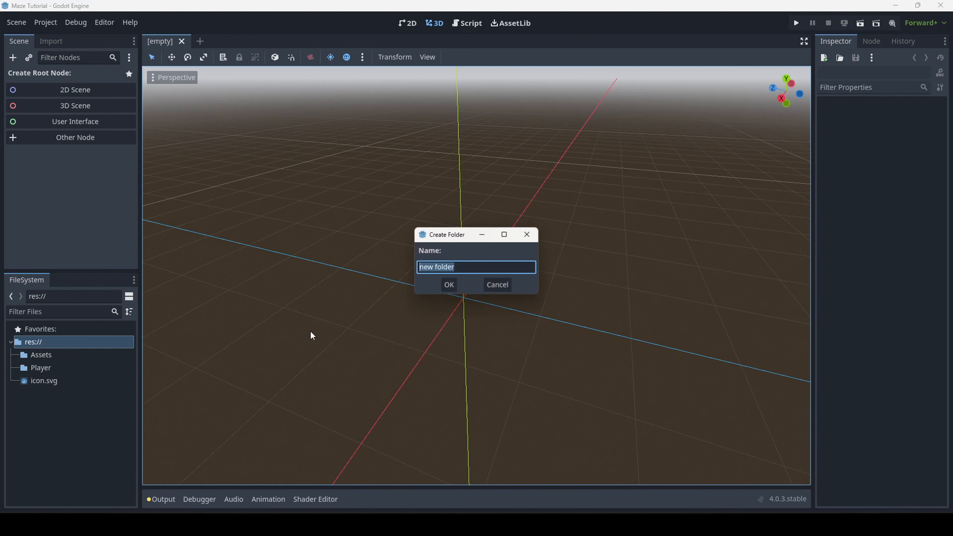
pyautogui.write('World')
pyautogui.press('Return')
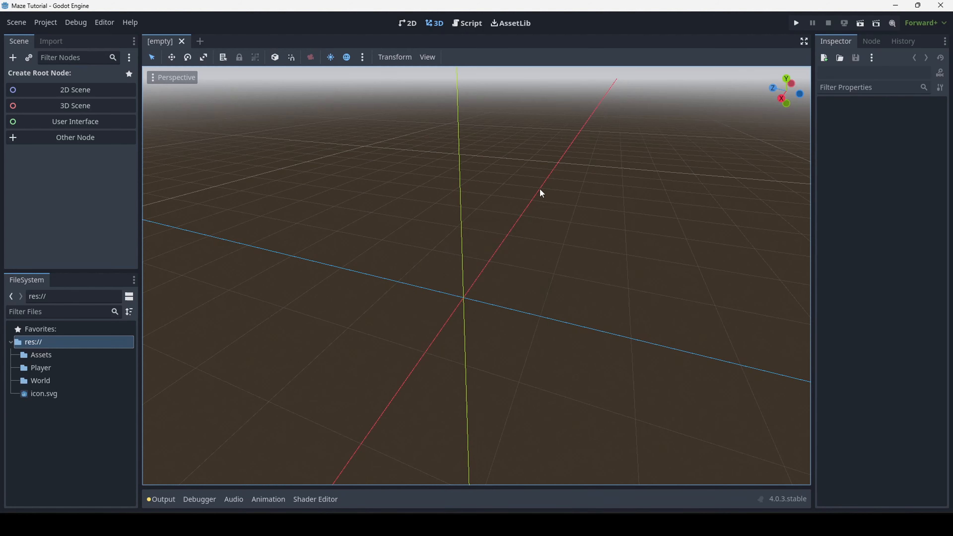
# Step: Create a subfolder named World inside the Assets folder
pyautogui.moveTo(540, 189); pyautogui.dragTo(650, 193, button='middle')
pyautogui.click(39, 359)
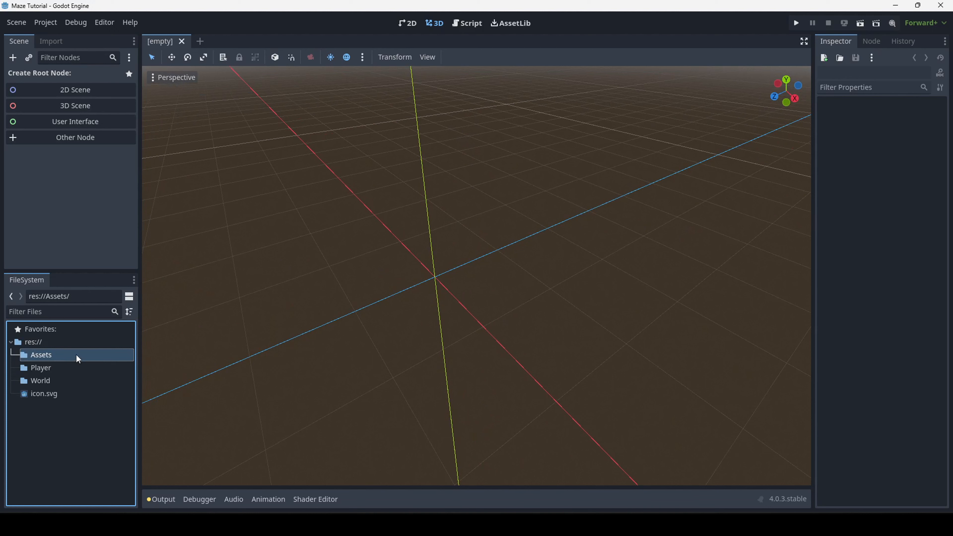
pyautogui.rightClick(59, 356)
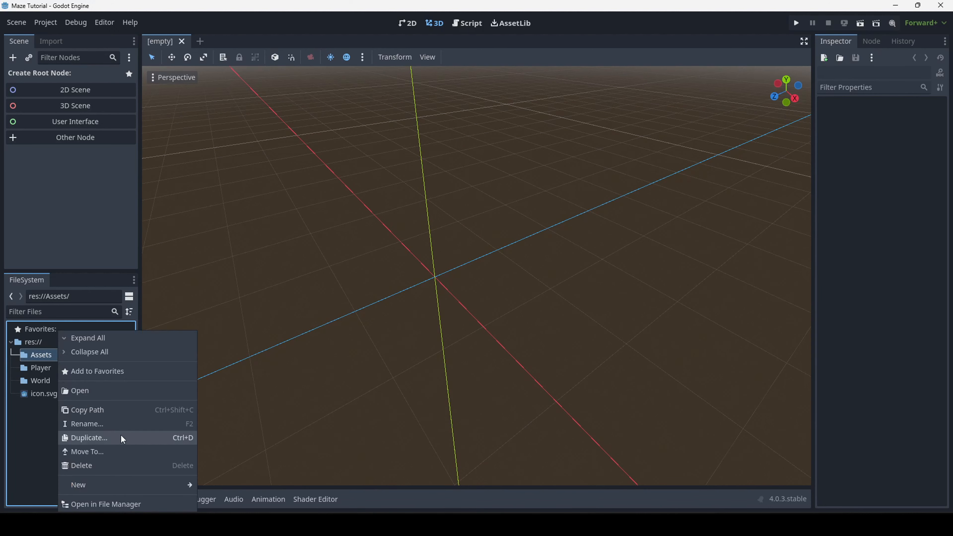
pyautogui.moveTo(185, 485)
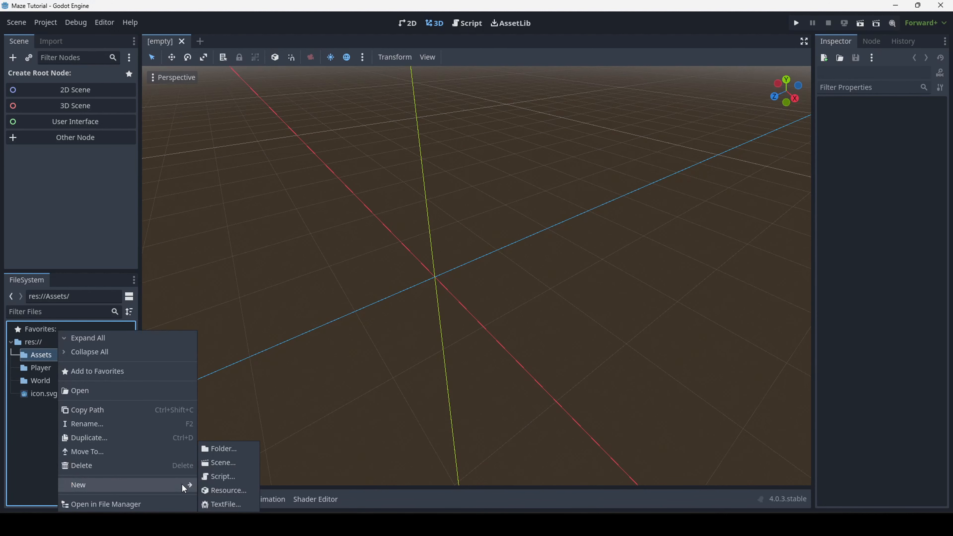
pyautogui.click(225, 449)
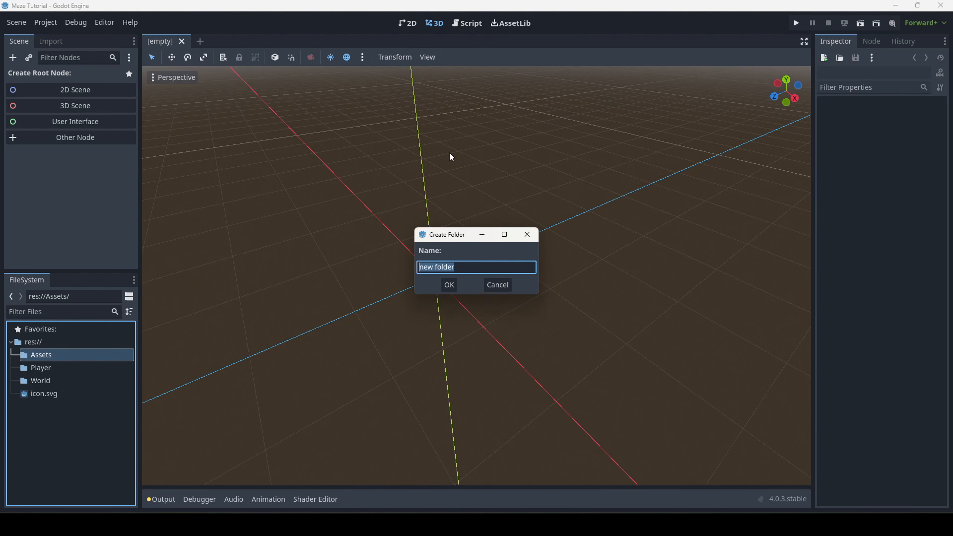
pyautogui.write('World')
pyautogui.click(445, 285)
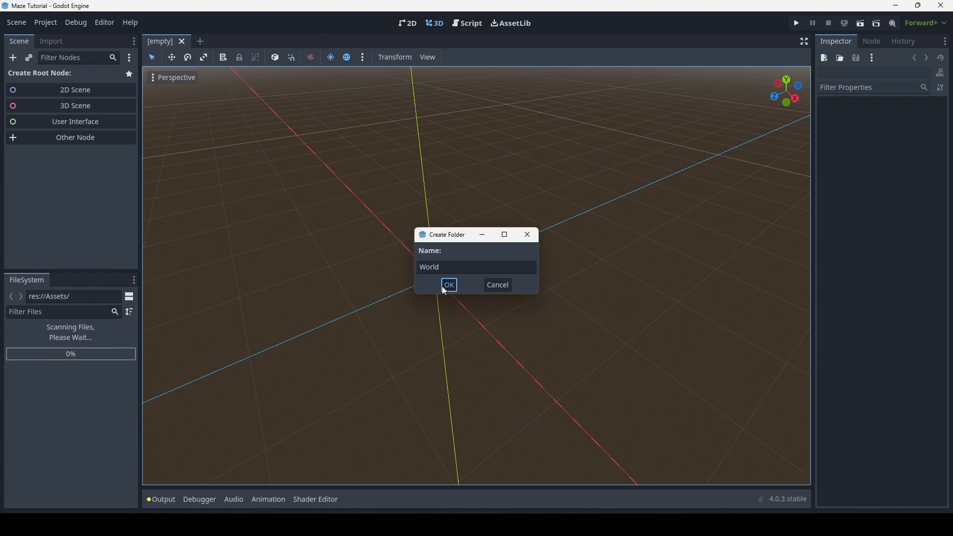
# Step: Create a subfolder named Player inside the Assets folder
pyautogui.click(15, 355)
pyautogui.rightClick(47, 355)
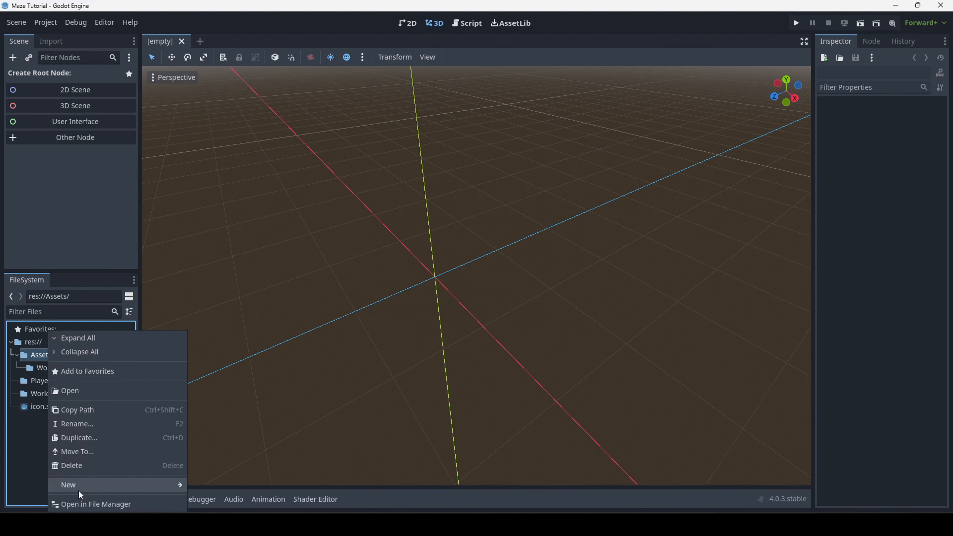
pyautogui.moveTo(177, 485)
pyautogui.click(212, 449)
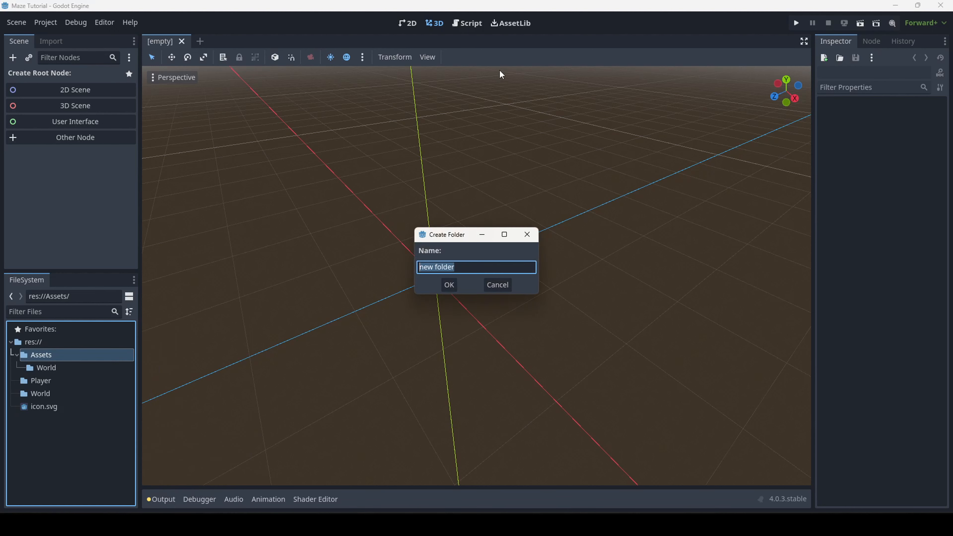
pyautogui.write('Player')
pyautogui.press('Return')
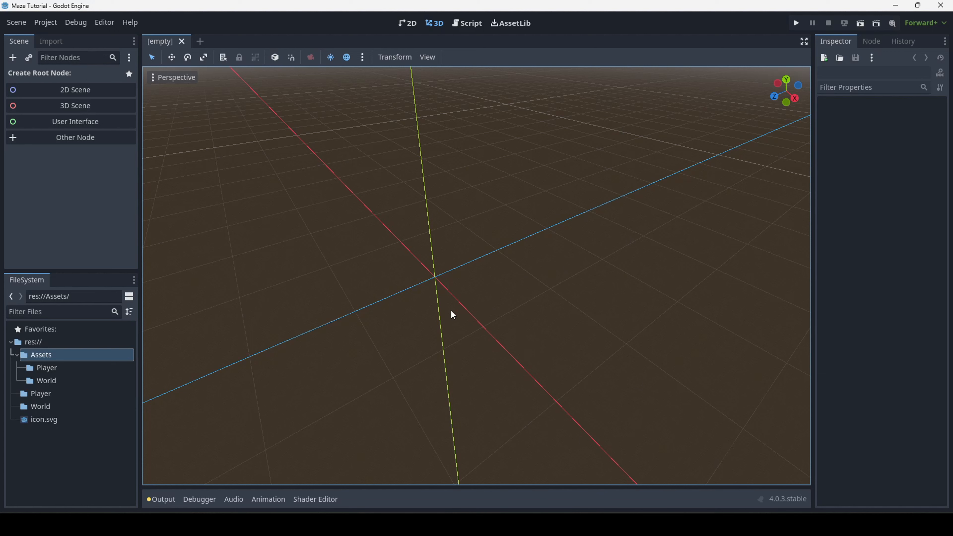
pyautogui.click(53, 370)
pyautogui.click(56, 378)
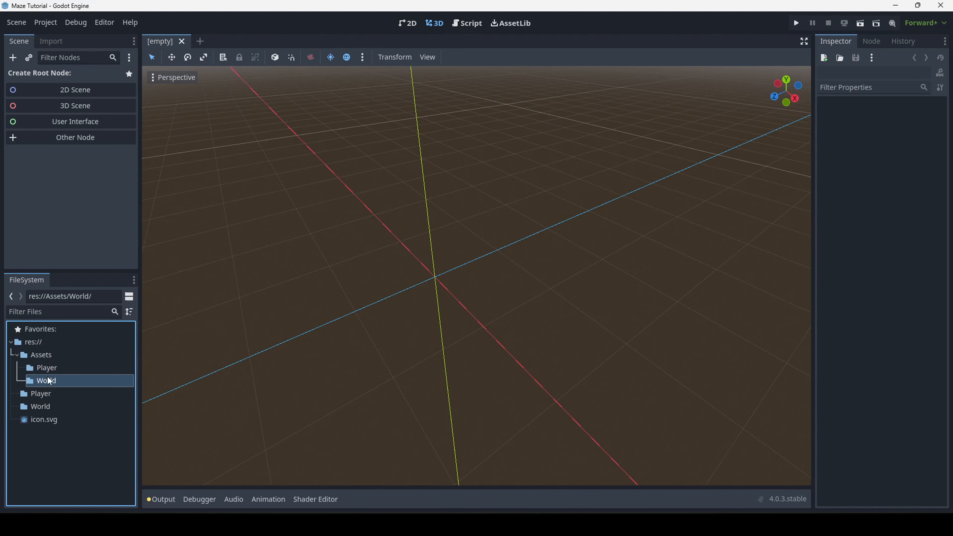
pyautogui.click(37, 368)
pyautogui.click(56, 382)
pyautogui.moveTo(45, 359); pyautogui.dragTo(35, 367)
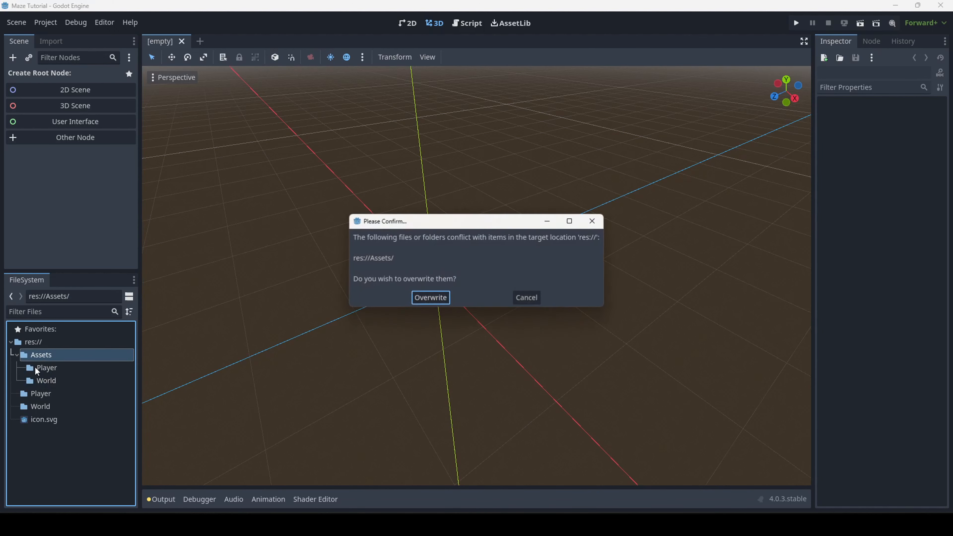
pyautogui.click(528, 297)
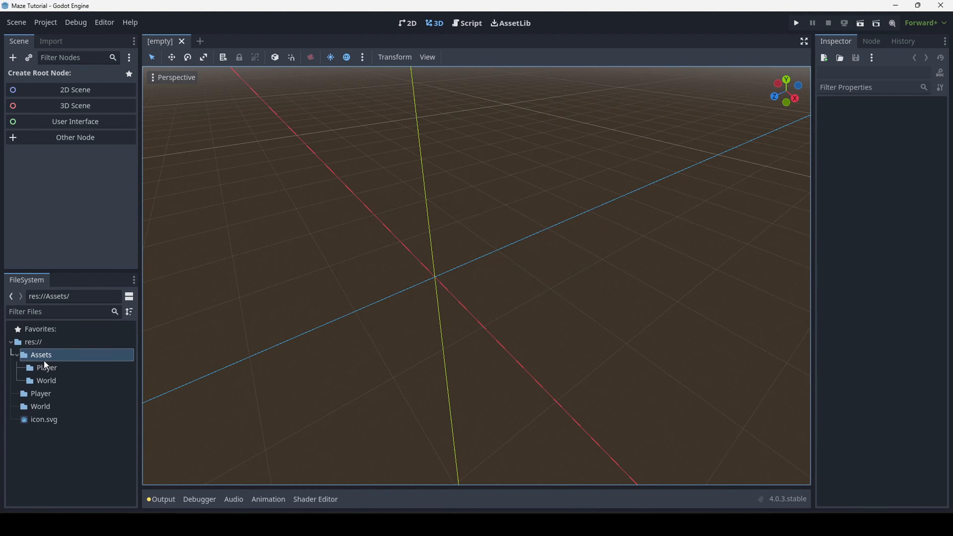
pyautogui.click(44, 360)
pyautogui.click(46, 368)
pyautogui.click(39, 357)
pyautogui.click(120, 367)
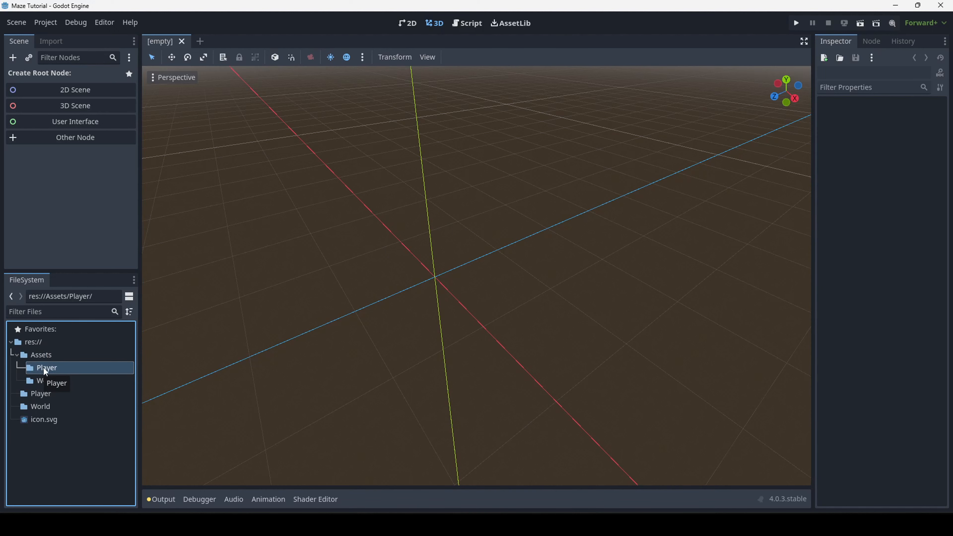
# Step: Review the project's folder tree, checking the Assets folder with its subfolders and the root Player and World folders
pyautogui.click(43, 358)
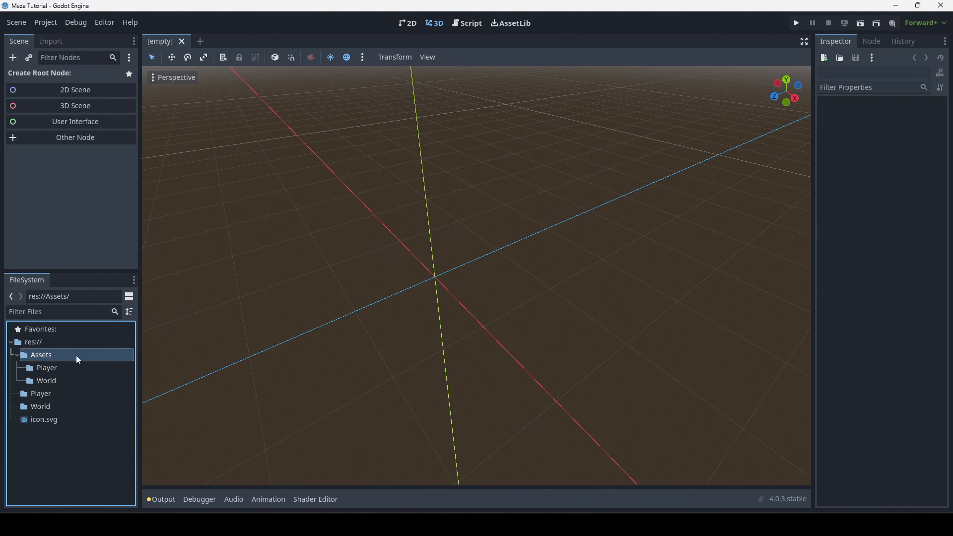
pyautogui.click(34, 394)
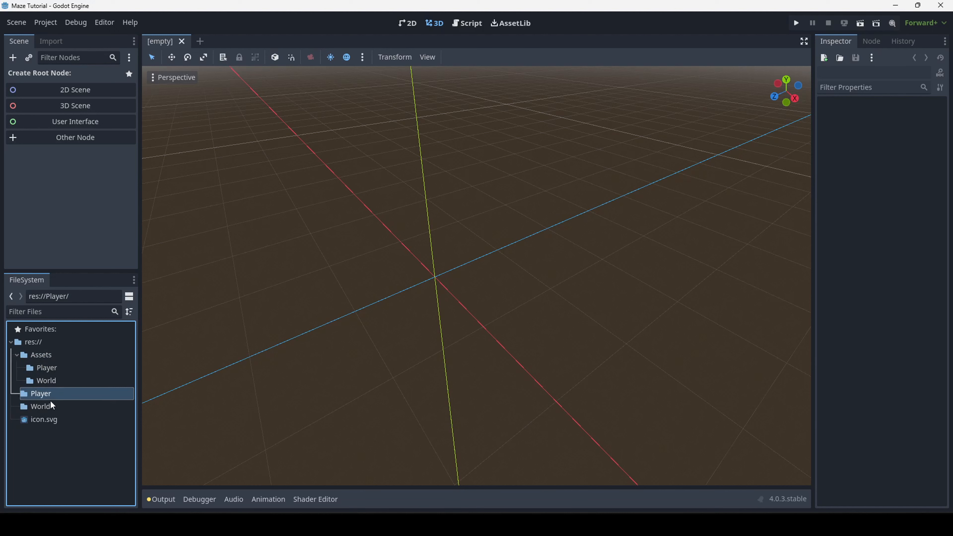
pyautogui.click(23, 341)
pyautogui.click(35, 408)
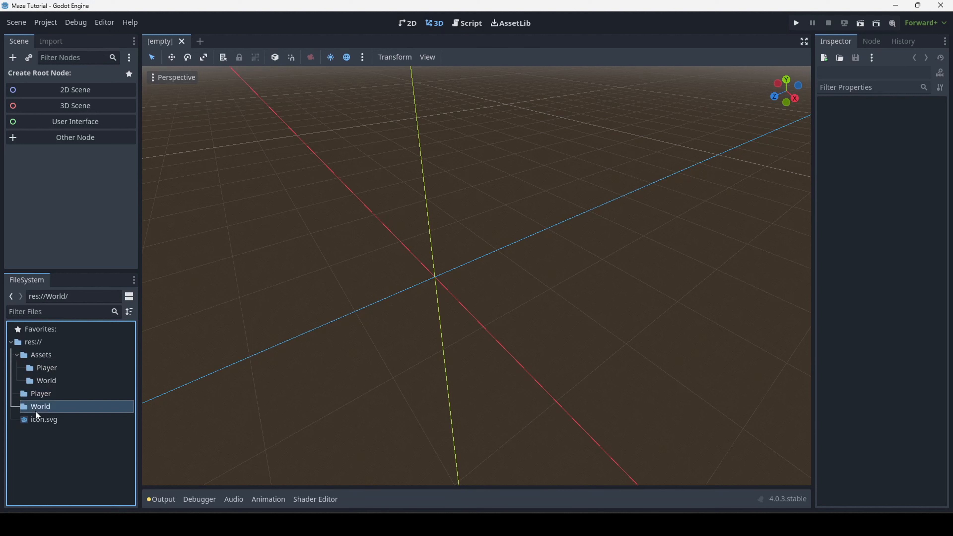
pyautogui.click(44, 394)
pyautogui.click(62, 356)
pyautogui.click(50, 369)
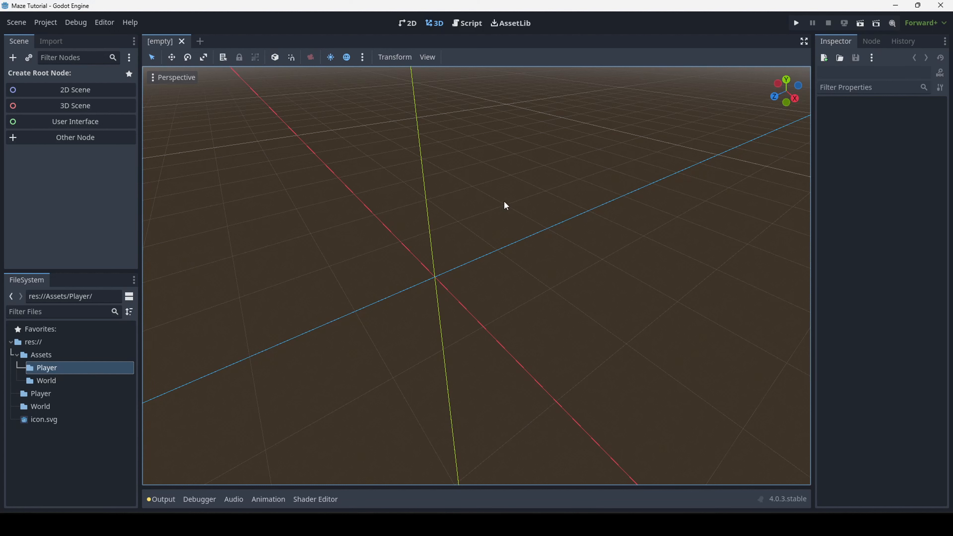
pyautogui.click(32, 351)
pyautogui.click(26, 343)
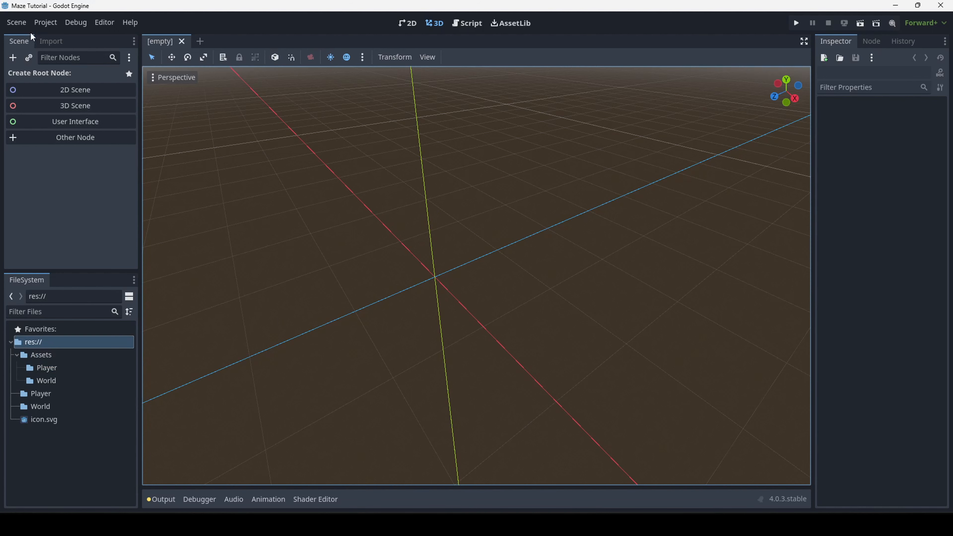
# Step: Open the project settings and look through the General setting categories
pyautogui.click(45, 23)
pyautogui.click(44, 24)
pyautogui.click(44, 24)
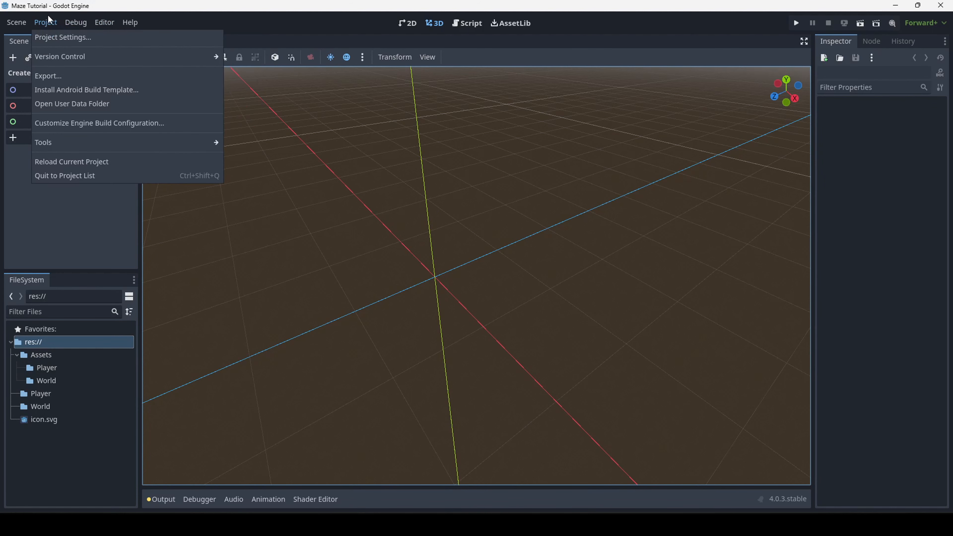
pyautogui.click(51, 36)
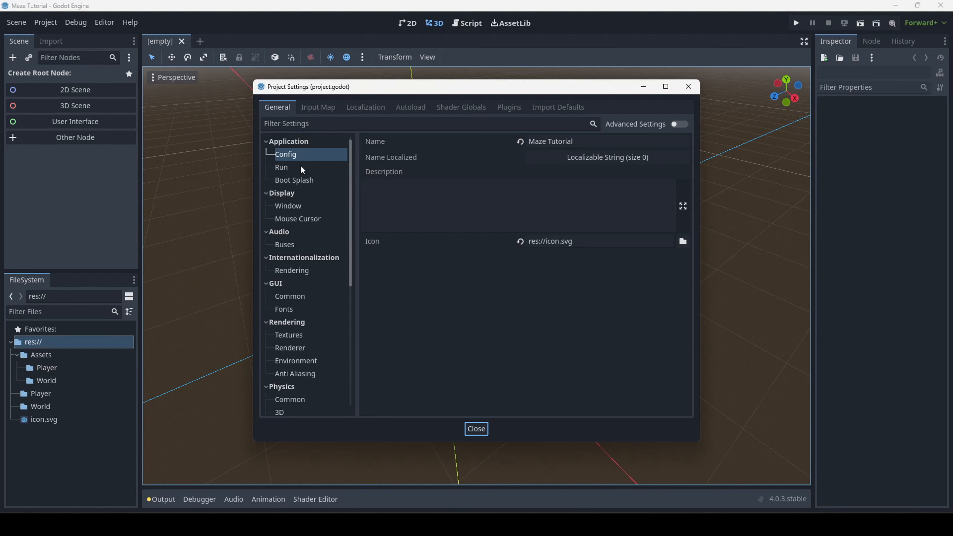
pyautogui.scroll(-10, 302, 331)
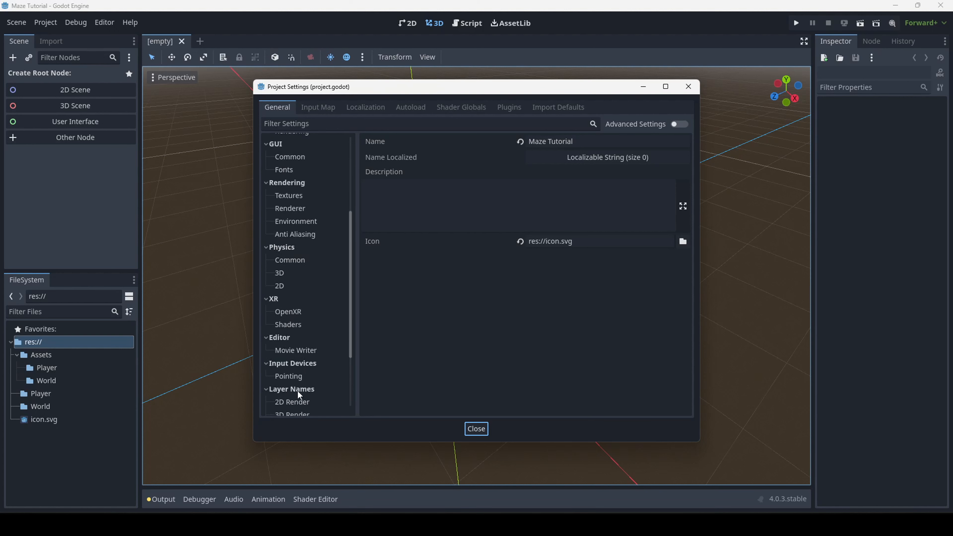
pyautogui.scroll(10, 302, 389)
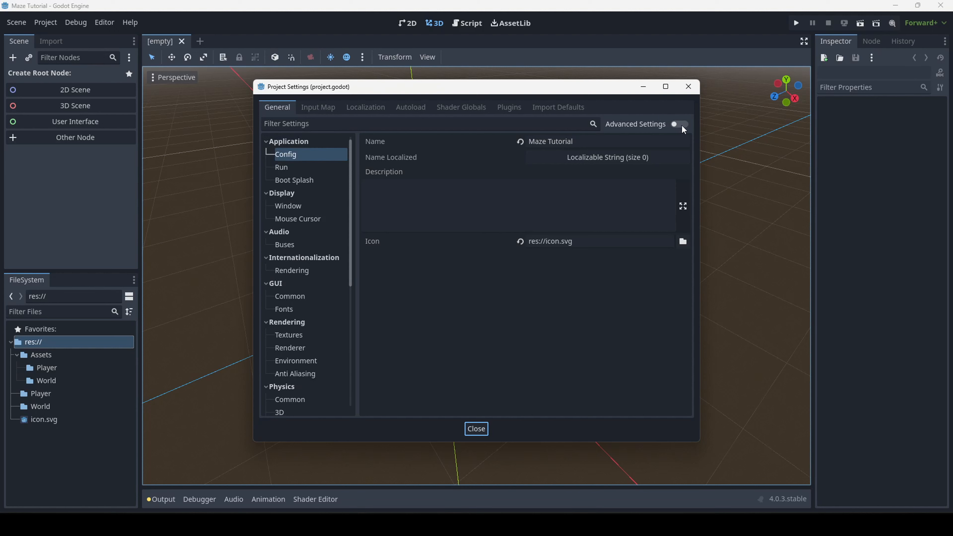
# Step: Show the advanced project settings, look through the extended category list, and hide the advanced settings again
pyautogui.click(679, 124)
pyautogui.scroll(-1, 325, 241)
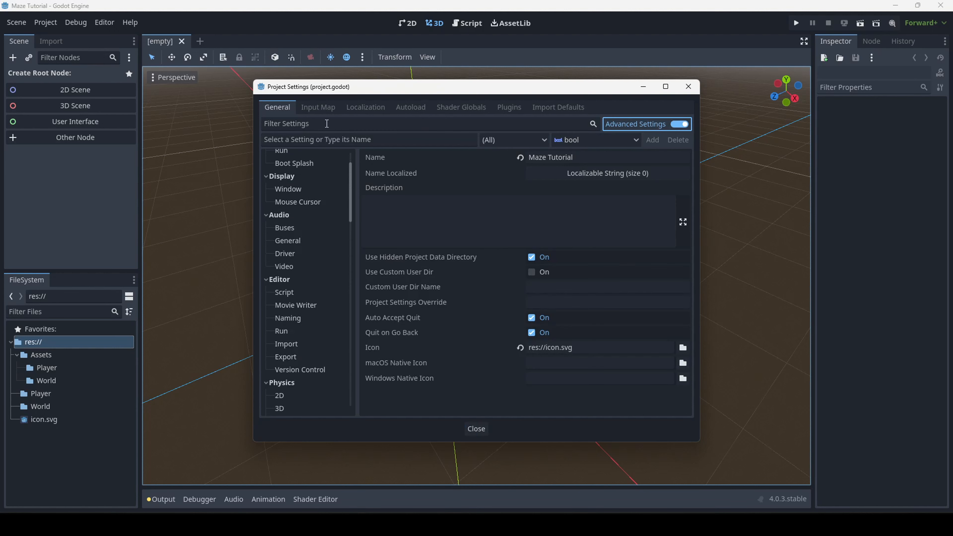
pyautogui.scroll(-8, 315, 360)
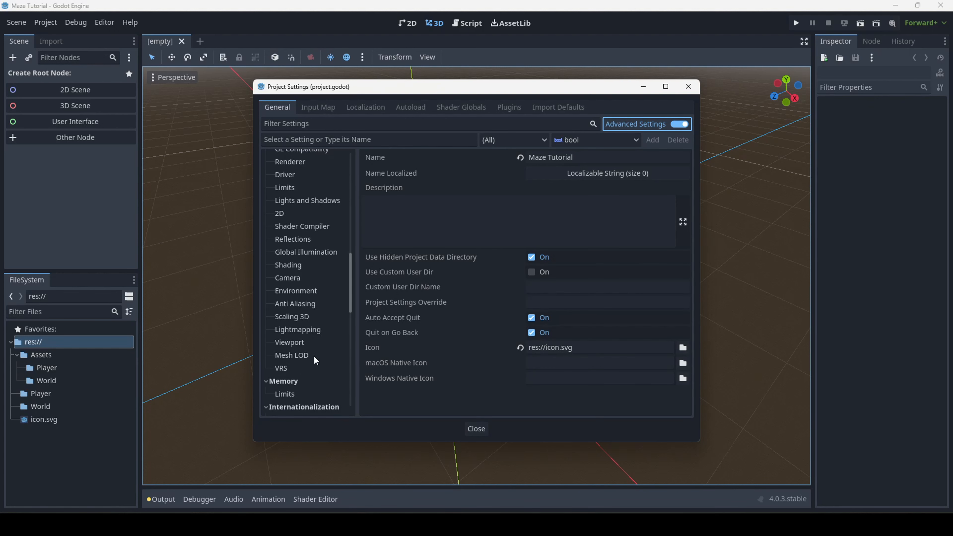
pyautogui.scroll(10, 315, 361)
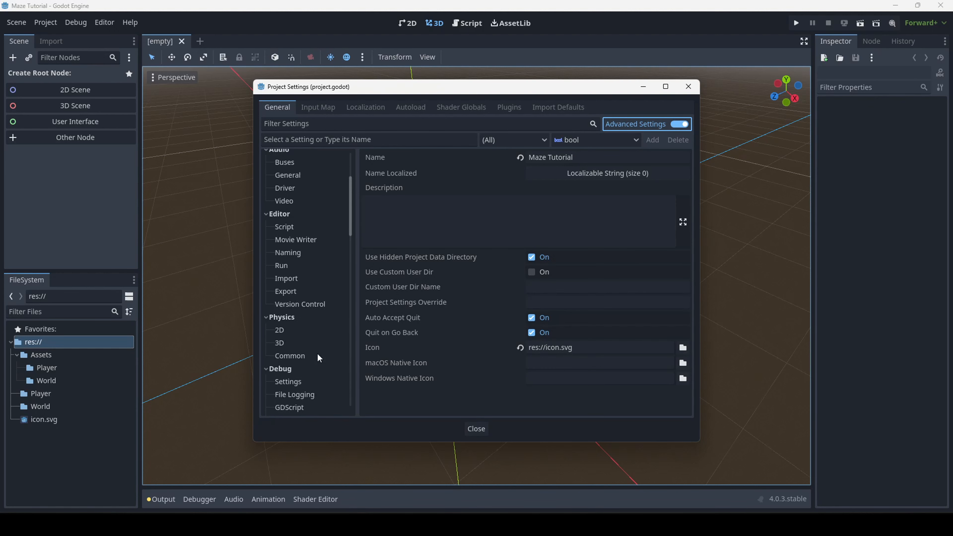
pyautogui.click(685, 127)
# Step: Examine the Display Window settings, including the stretch mode and aspect options, and close the project settings
pyautogui.click(302, 205)
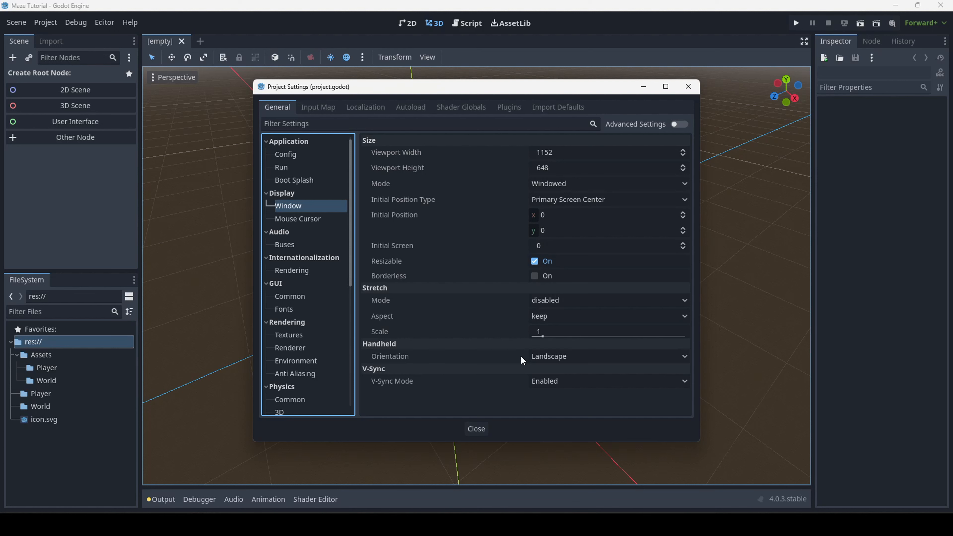
pyautogui.click(556, 302)
pyautogui.click(582, 303)
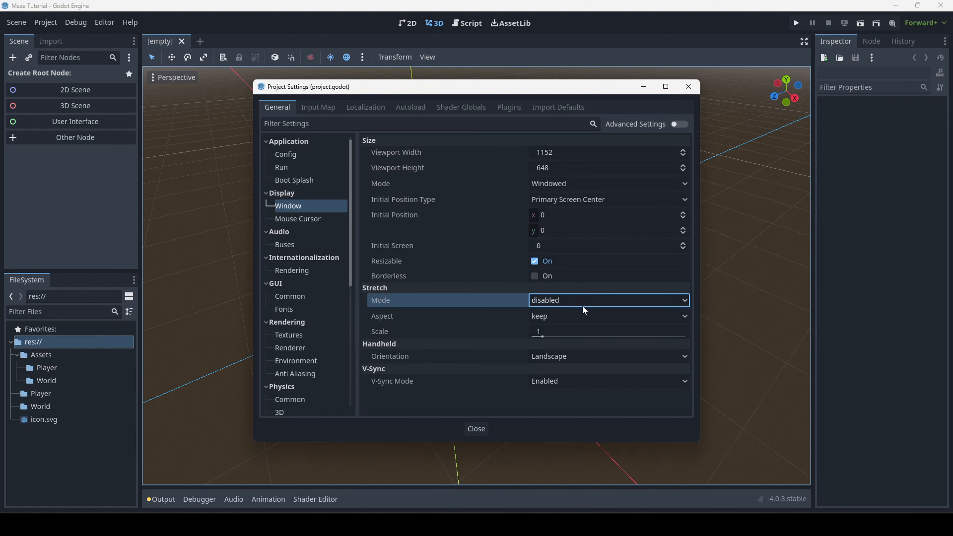
pyautogui.click(571, 317)
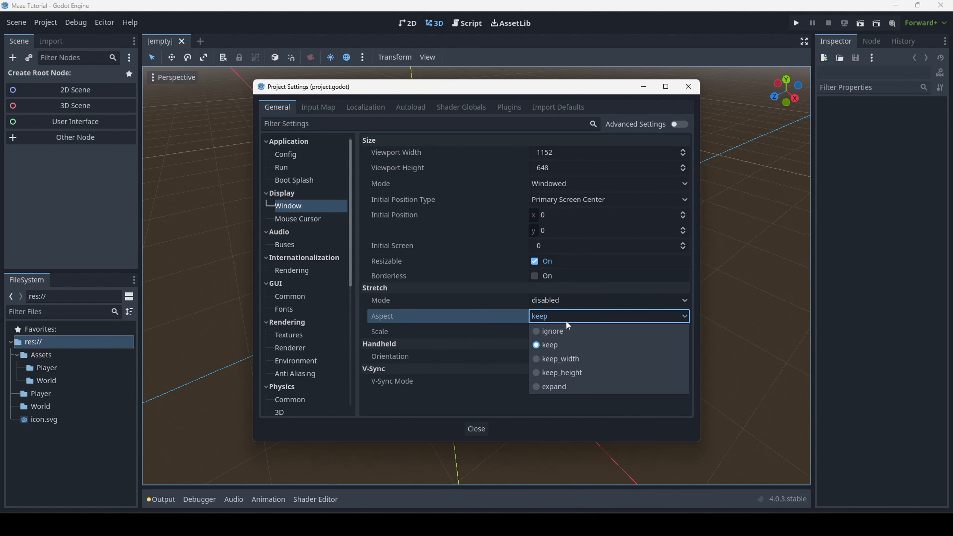
pyautogui.click(565, 318)
pyautogui.click(442, 384)
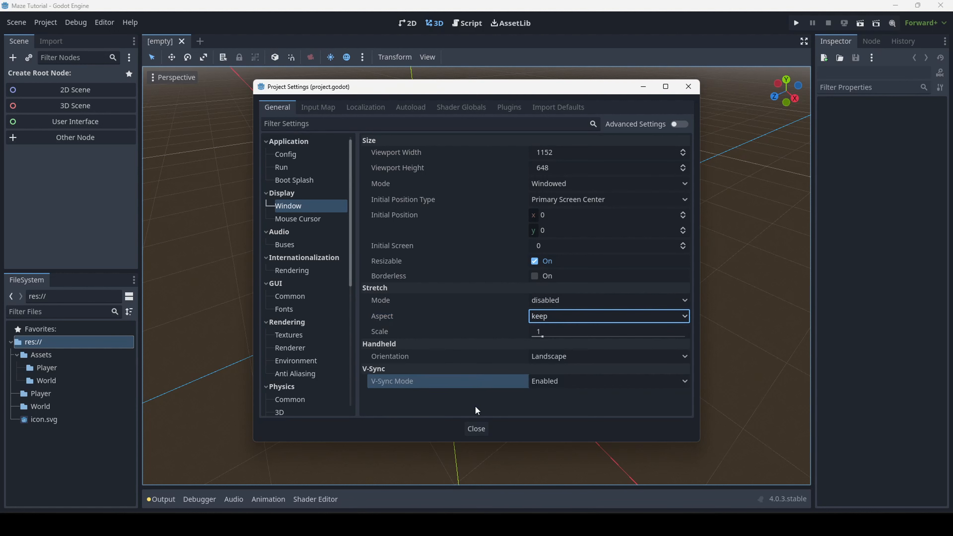
pyautogui.scroll(-5, 310, 287)
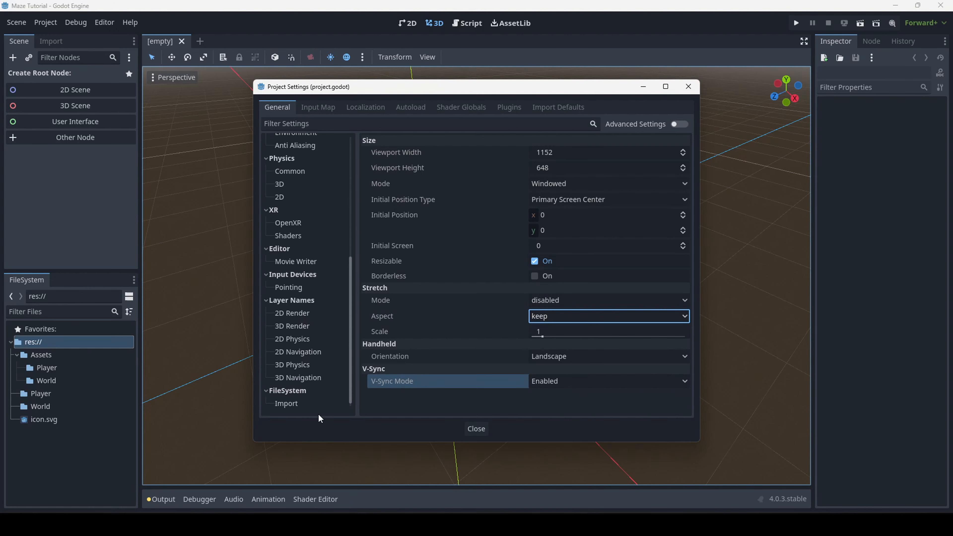
pyautogui.scroll(10, 316, 409)
pyautogui.click(480, 428)
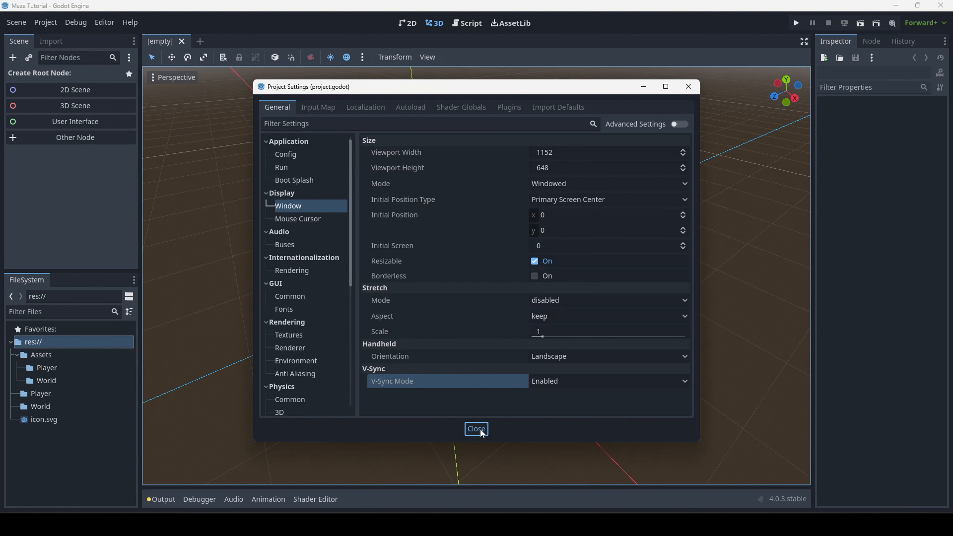
pyautogui.scroll(2, 551, 180)
pyautogui.moveTo(544, 202); pyautogui.dragTo(579, 200, button='middle')
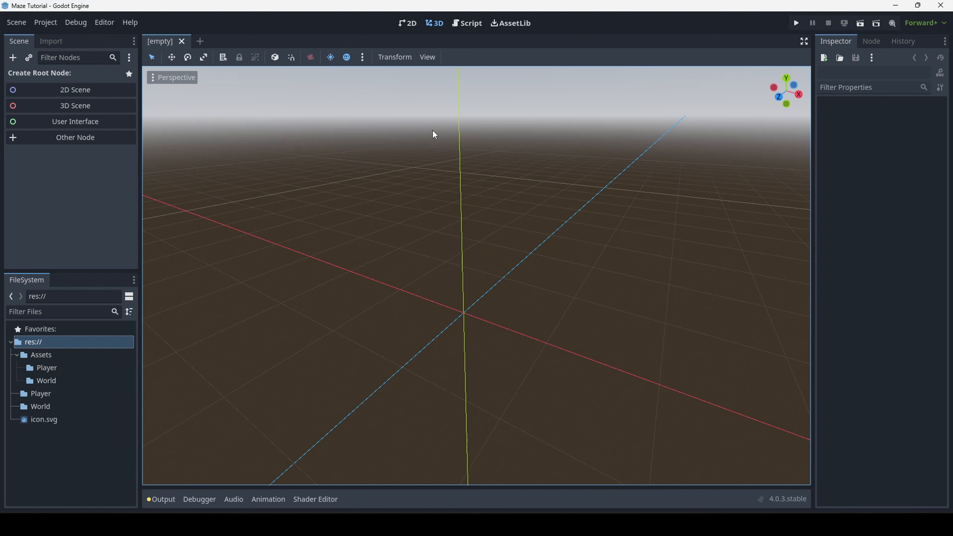
pyautogui.click(33, 398)
pyautogui.click(45, 380)
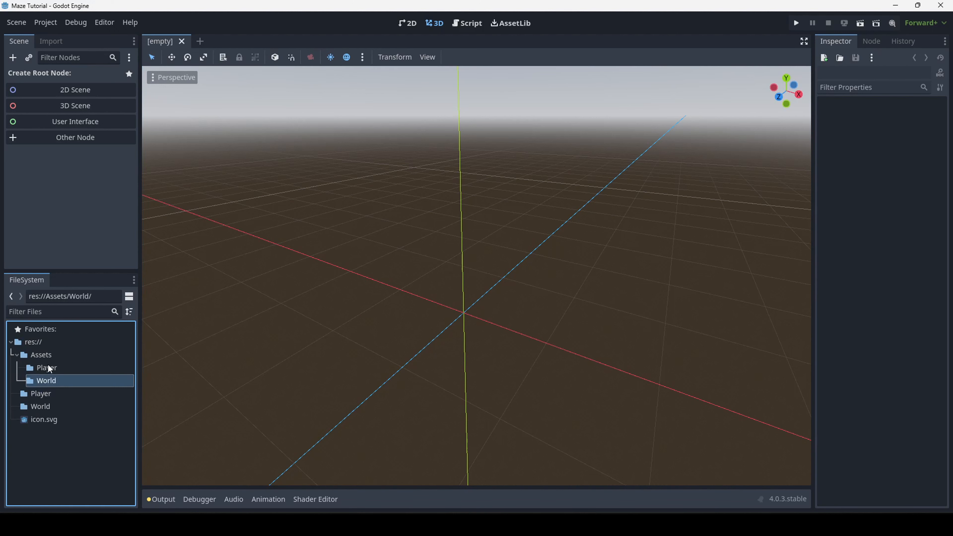
pyautogui.click(49, 365)
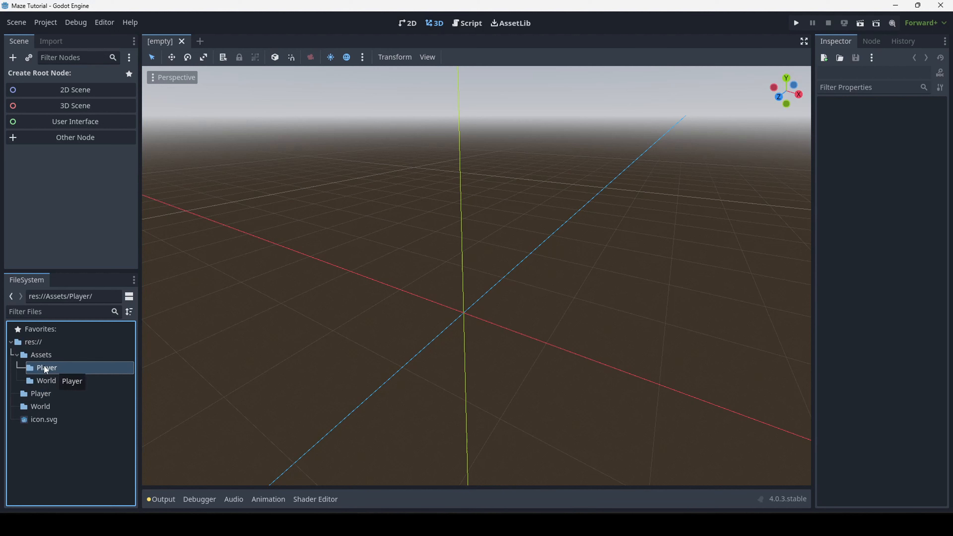
pyautogui.click(61, 357)
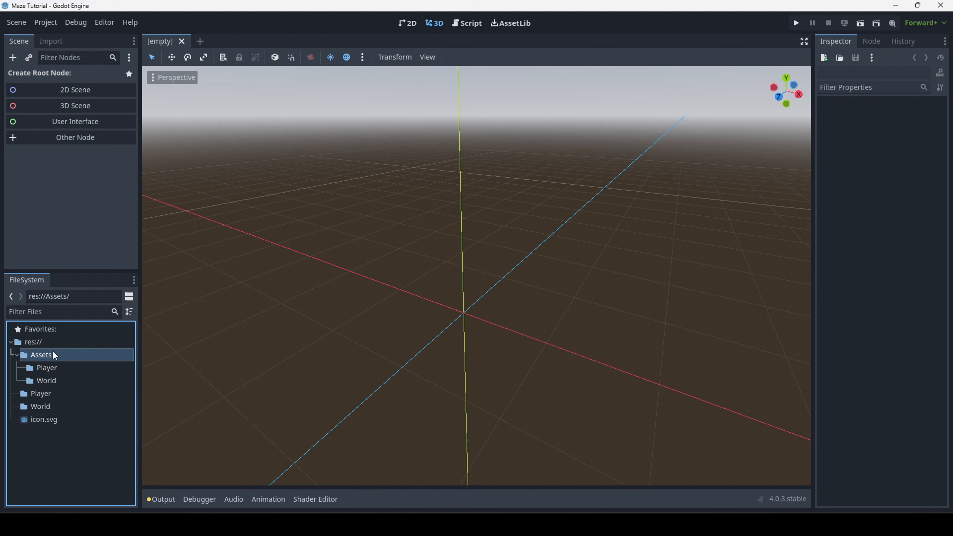